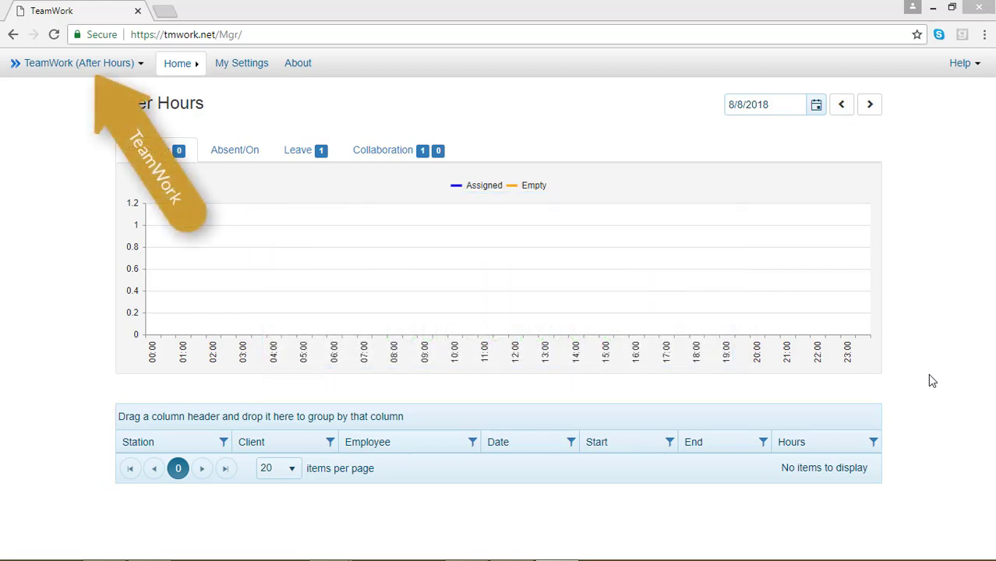
Open the Practice schedule (13–26 Aug 2018) from the After Hours Schedules list.
left_click(93, 65)
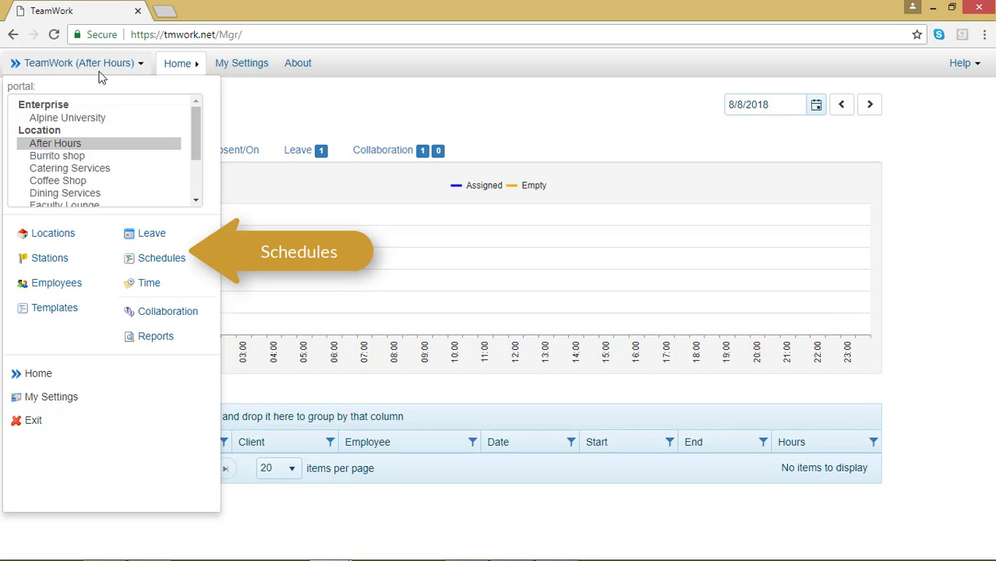
left_click(139, 260)
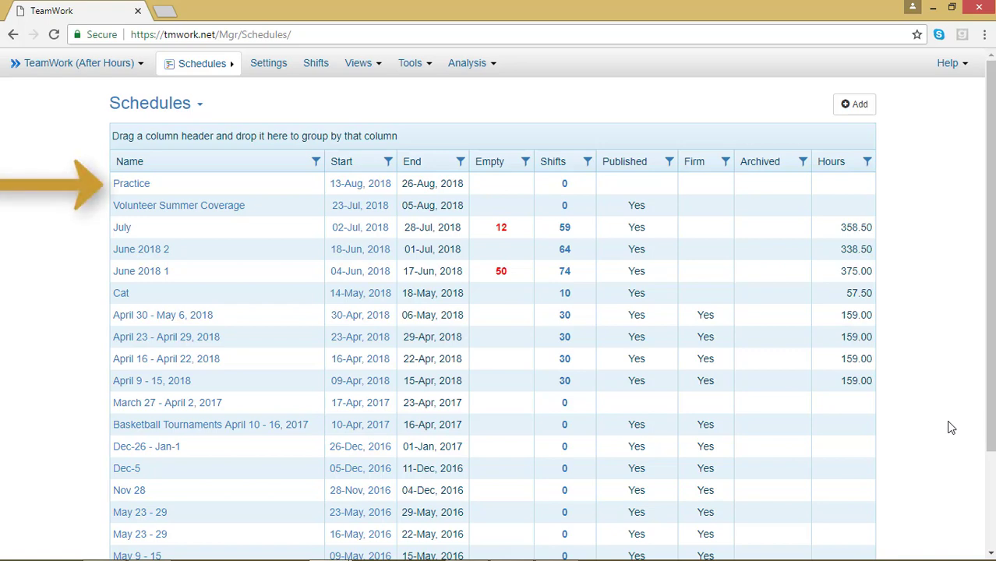
left_click(122, 185)
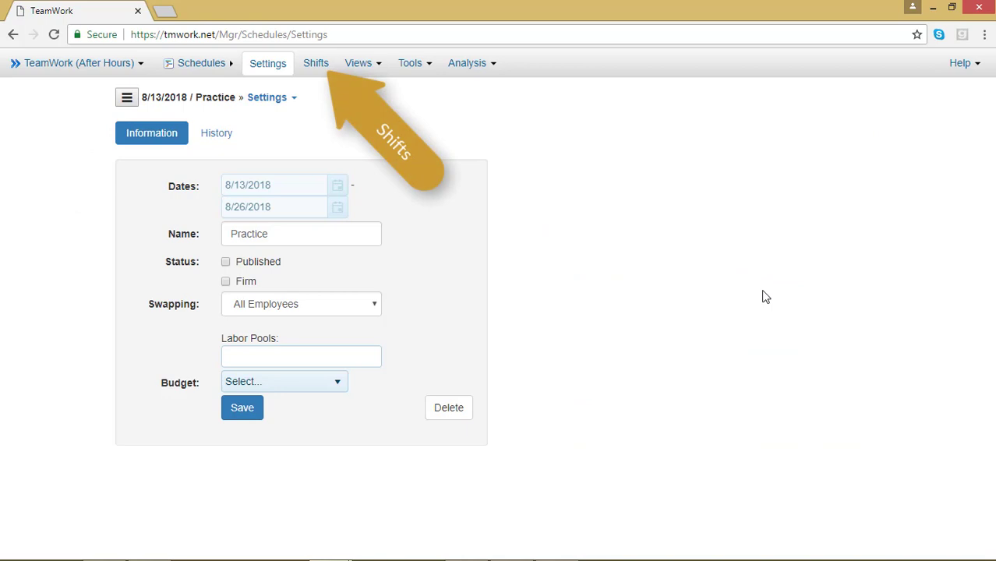
Start a new Add Shifts form from the Practice schedule's Shifts list.
left_click(321, 67)
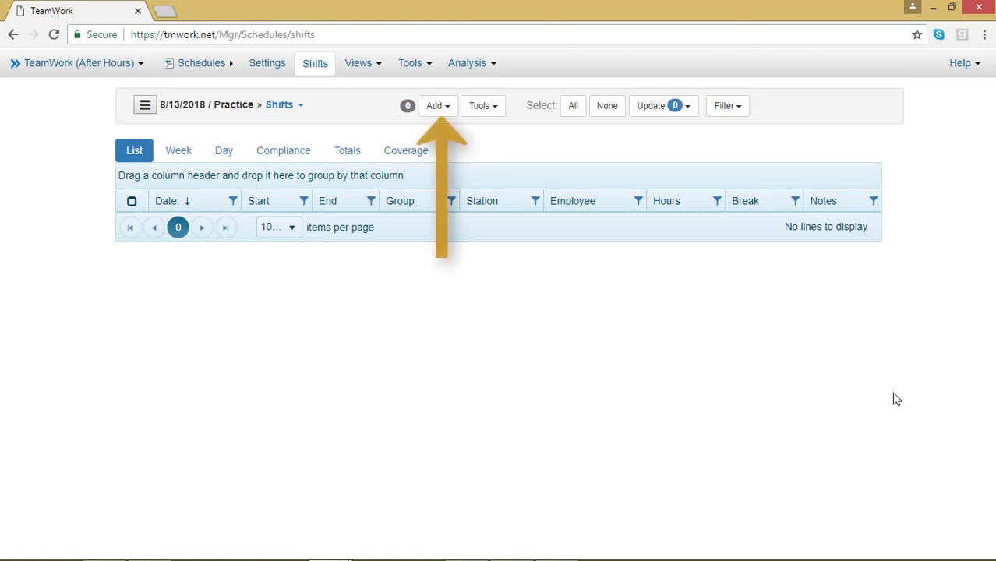
left_click(438, 107)
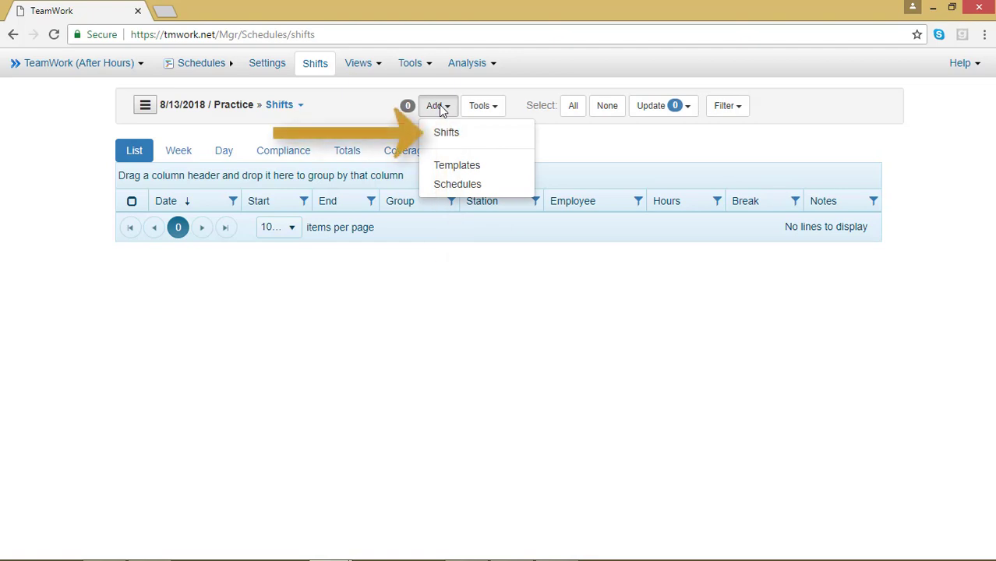
left_click(445, 130)
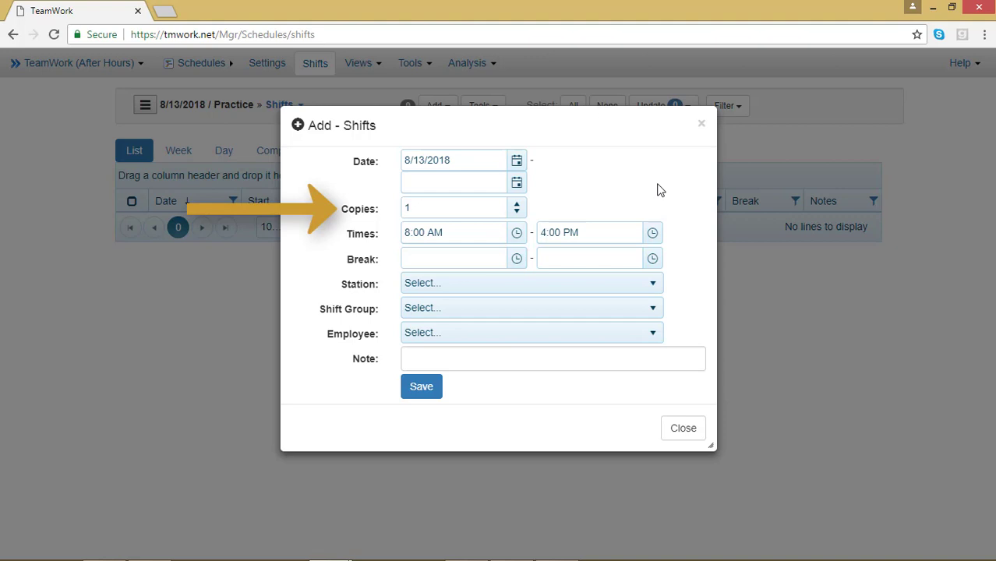
Keep one copy and set the shift time to 1:00 PM–7:30 PM.
left_click(518, 204)
left_click(517, 212)
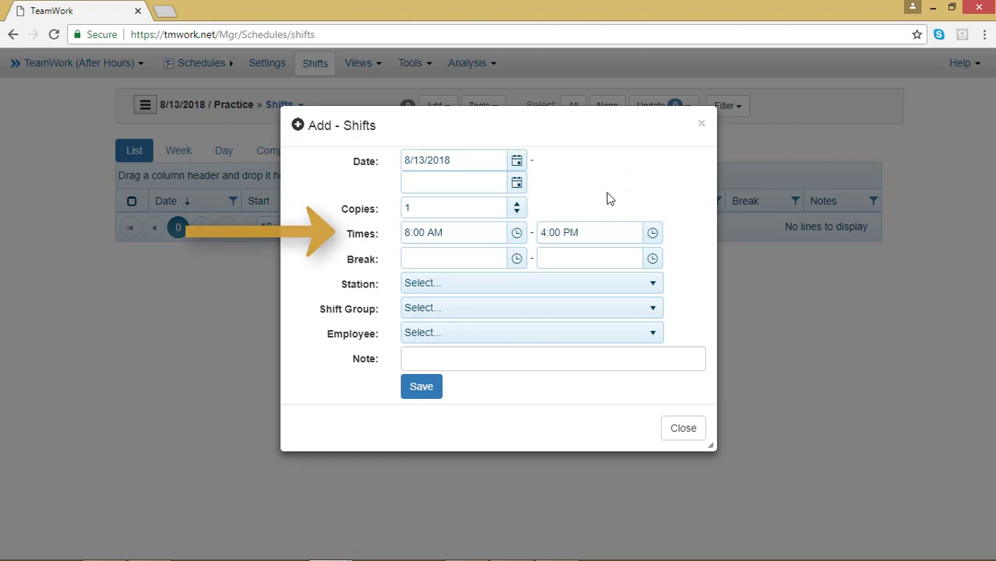
left_click(525, 238)
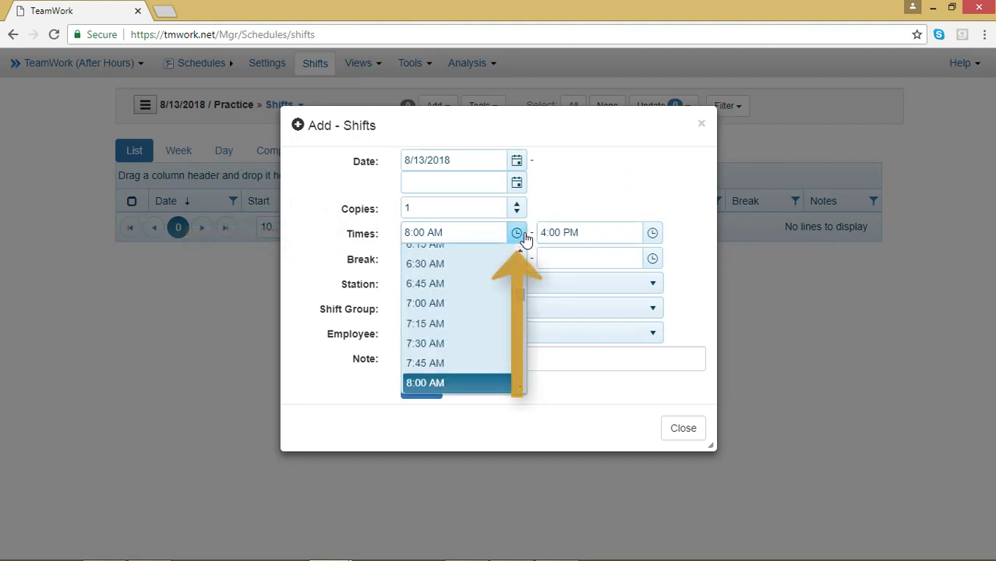
scroll(495, 340, "down", 3)
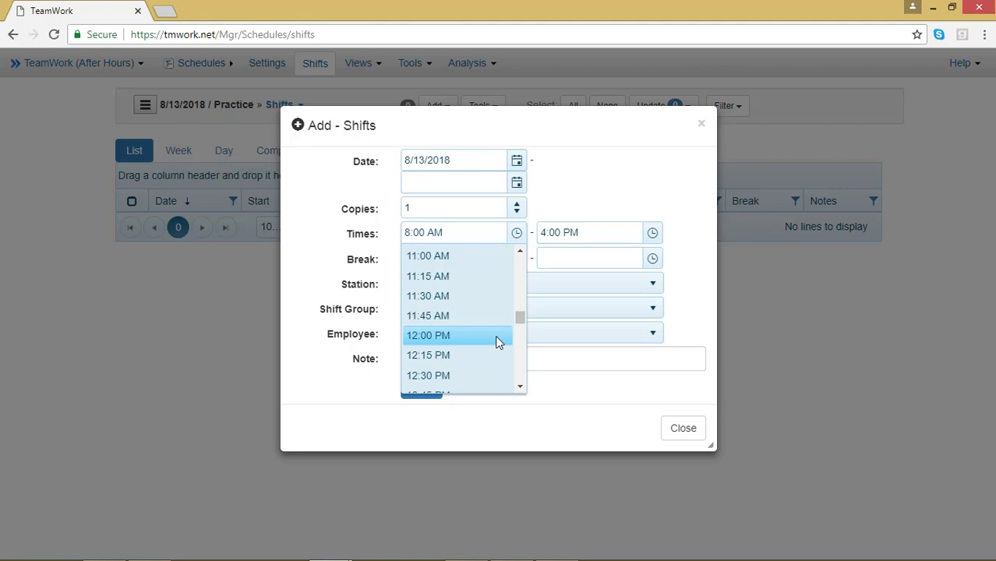
scroll(496, 340, "down", 2)
scroll(496, 339, "down", 1)
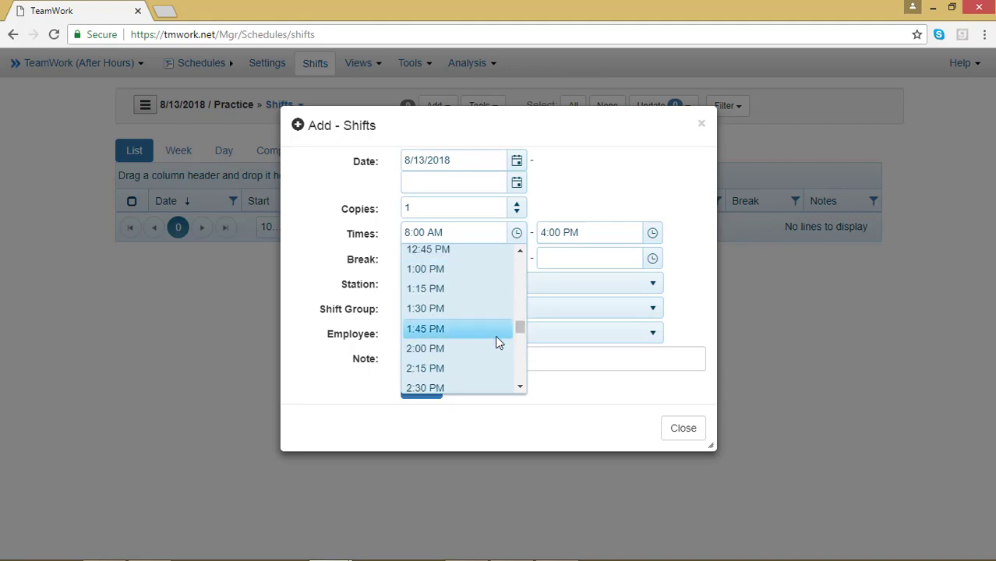
left_click(498, 274)
left_click(652, 236)
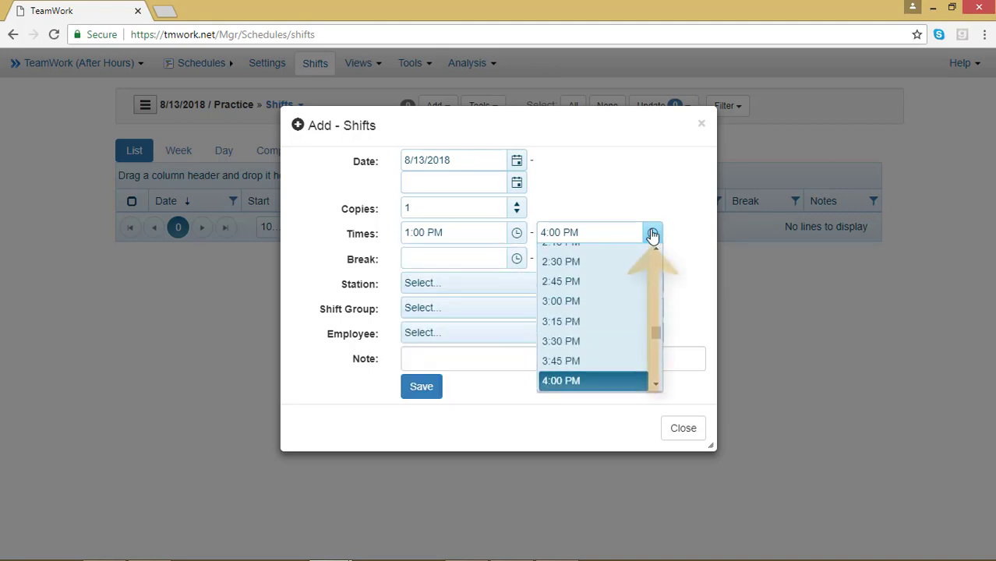
scroll(633, 327, "down", 3)
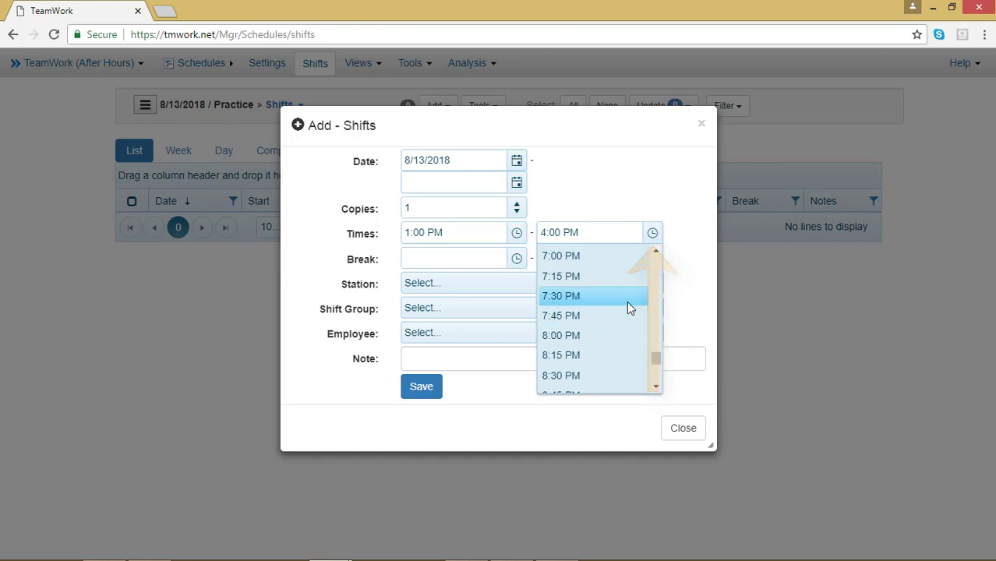
left_click(627, 296)
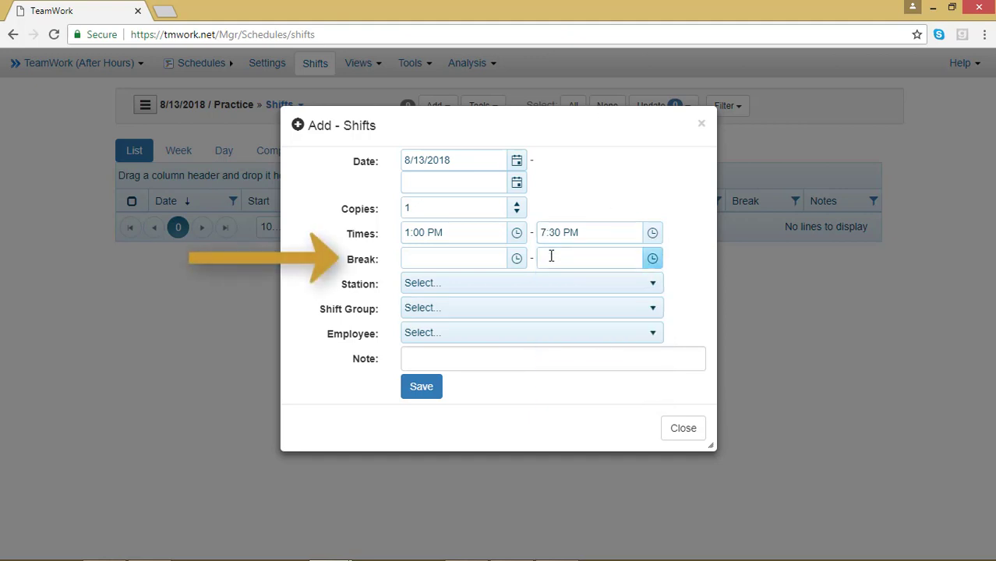
Set the shift's break to run from 4:00 PM to 4:30 PM.
left_click(518, 260)
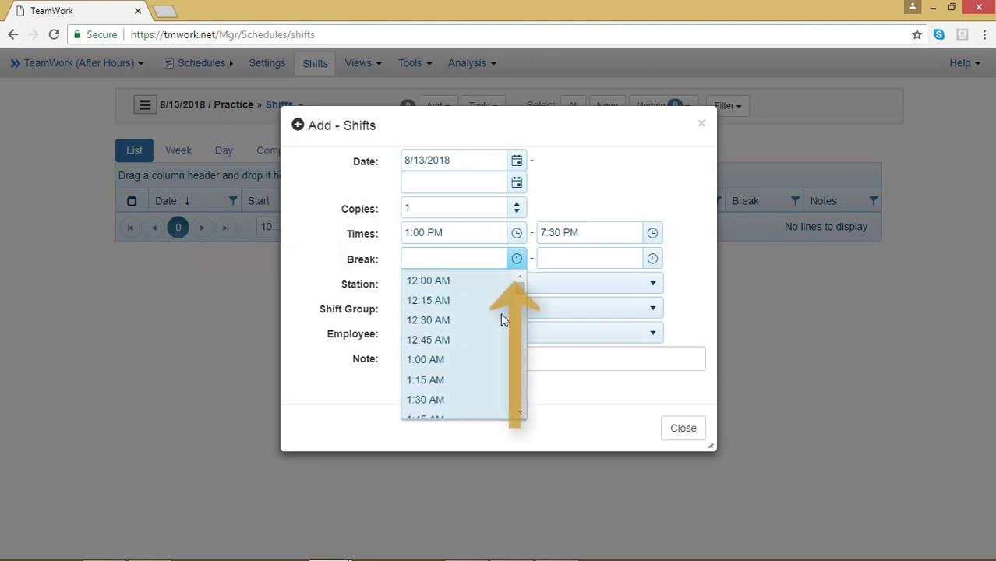
scroll(495, 368, "down", 1)
scroll(499, 376, "down", 1)
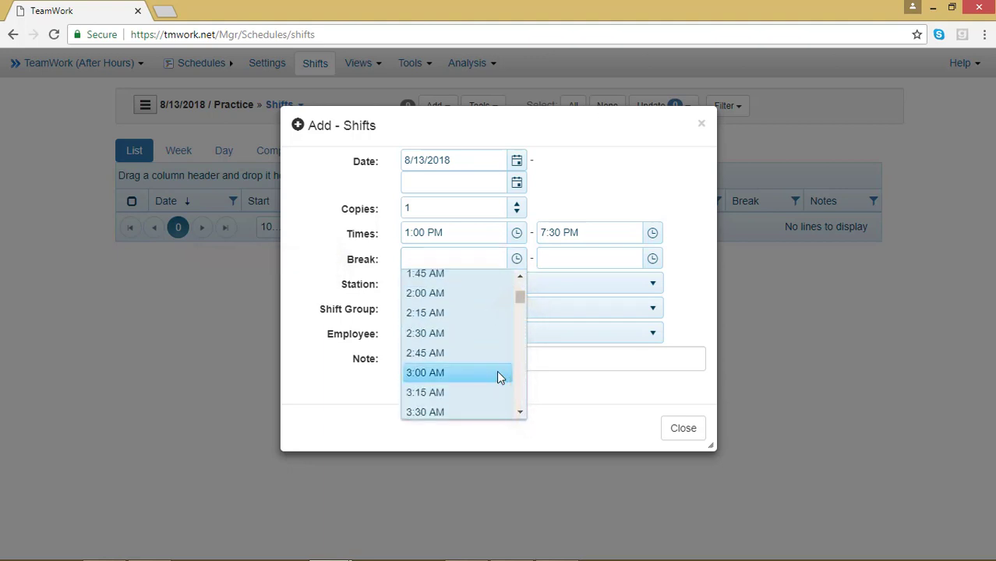
left_click(652, 258)
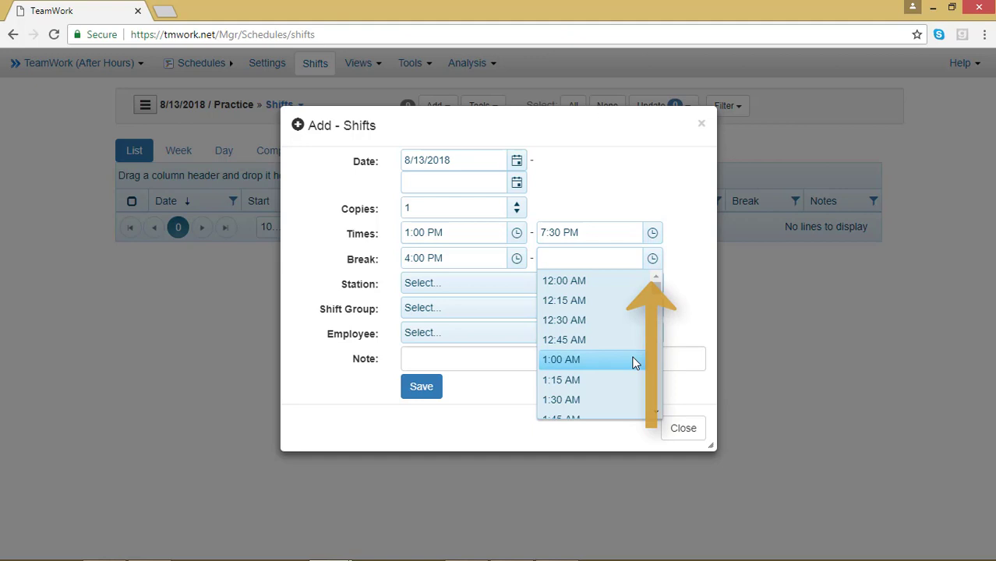
scroll(634, 359, "down", 3)
scroll(636, 362, "down", 2)
scroll(634, 363, "down", 1)
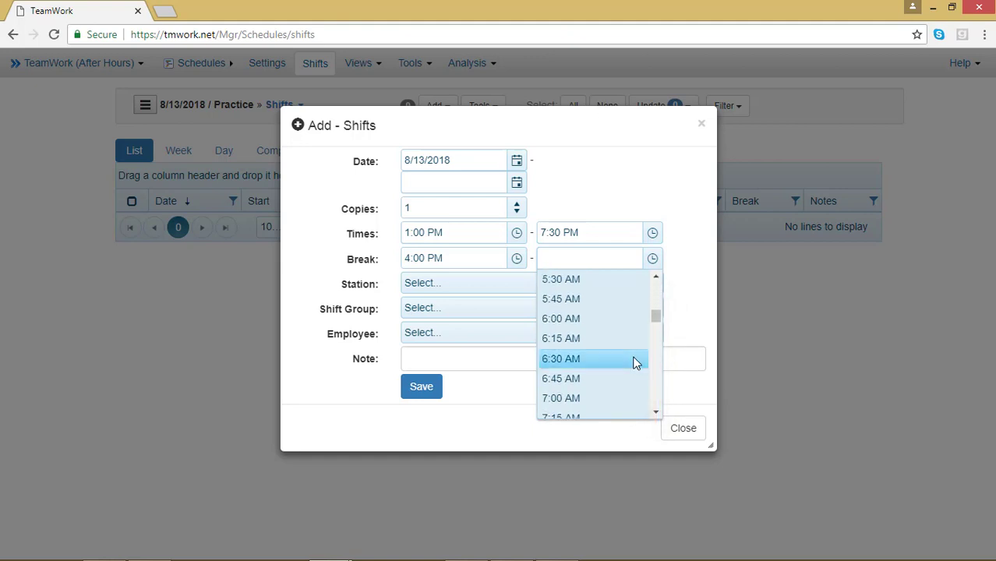
scroll(635, 362, "down", 7)
scroll(635, 362, "down", 1)
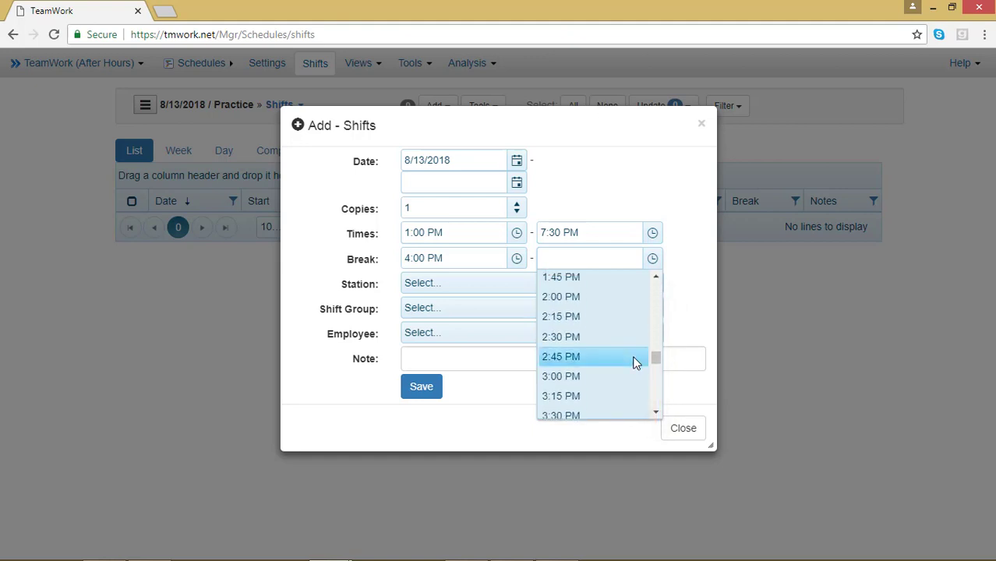
scroll(635, 362, "down", 2)
left_click(636, 363)
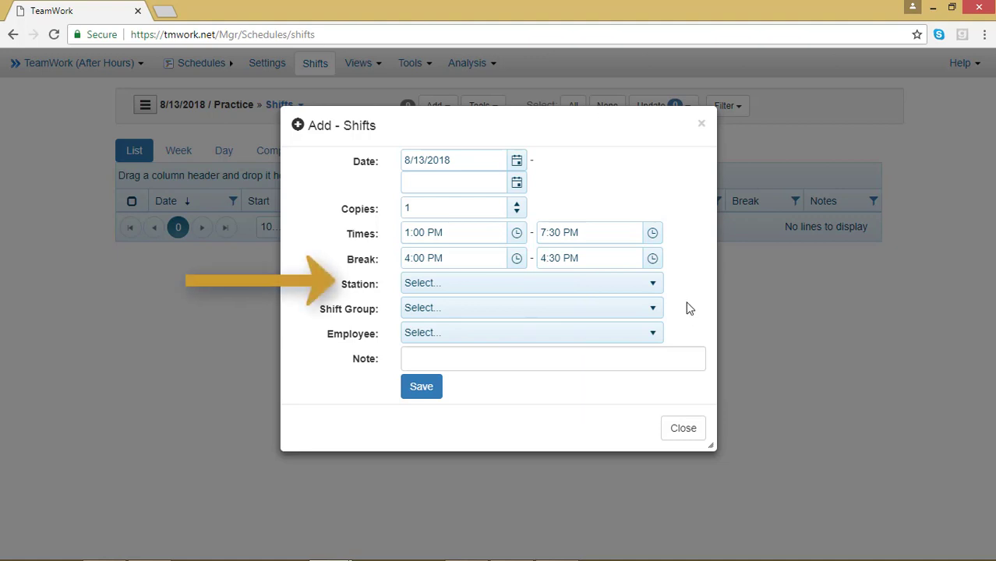
Assign the shift to the Cashier station, leaving Shift Group unset.
left_click(655, 294)
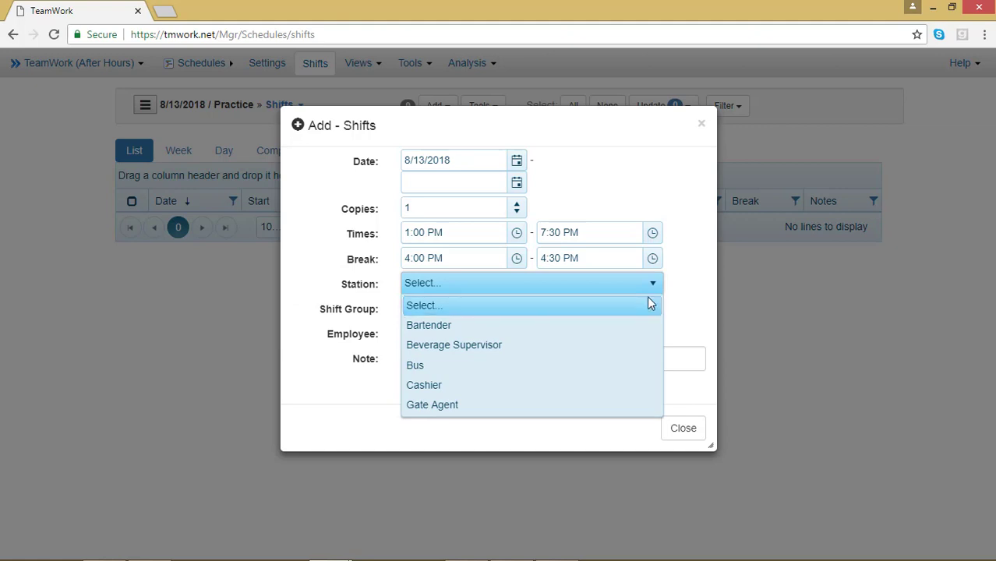
left_click(636, 385)
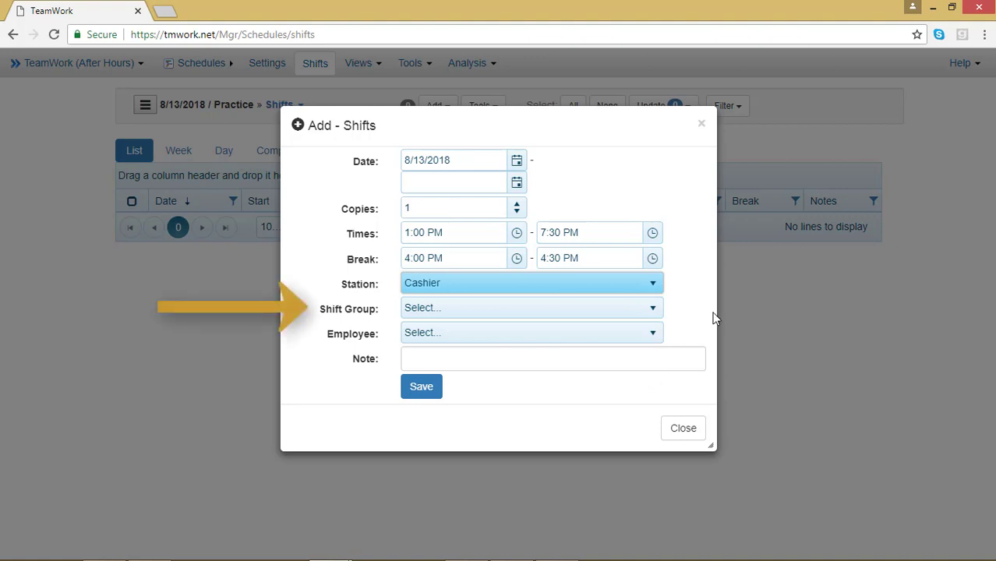
left_click(653, 314)
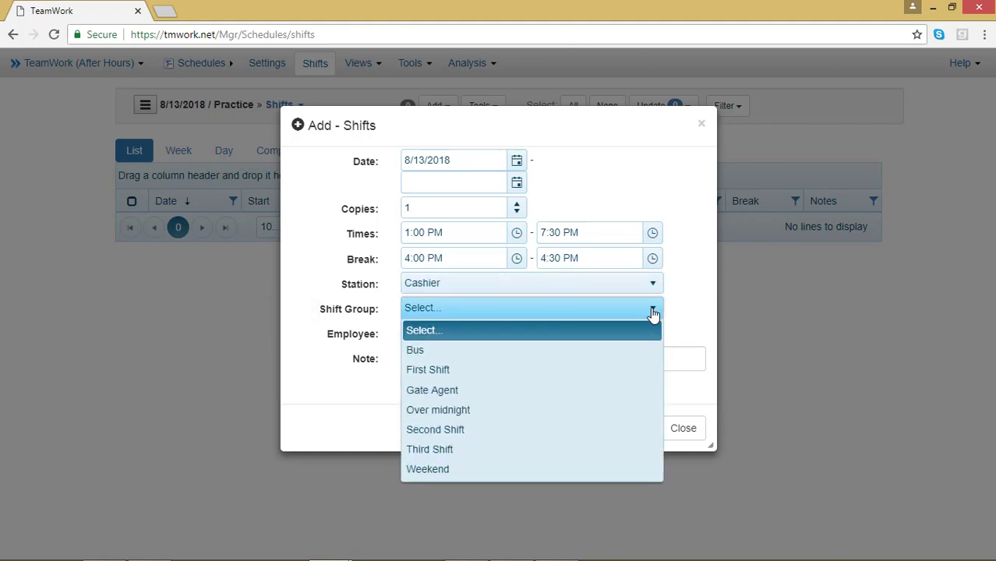
left_click(653, 313)
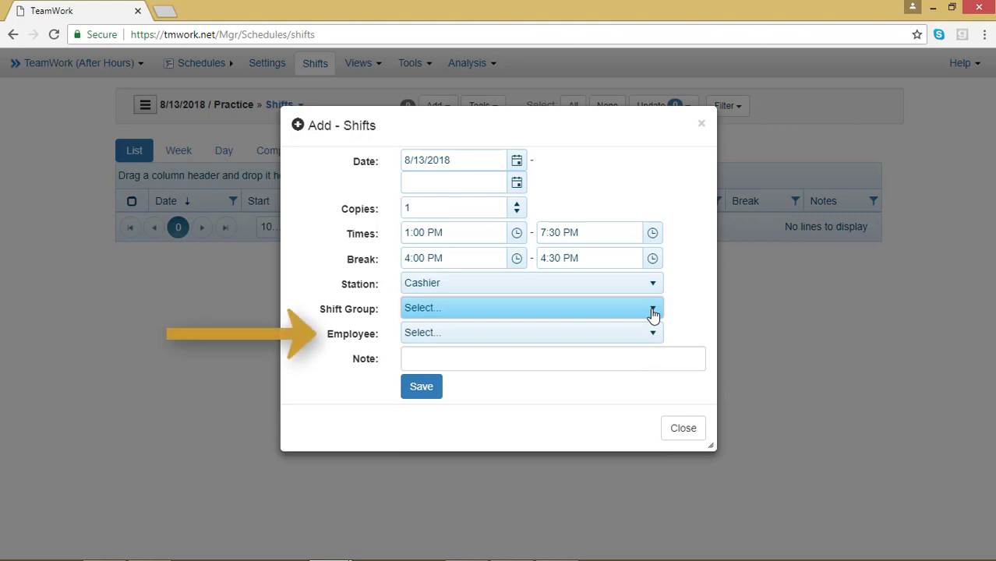
Assign an employee to the shift and add the note 'Hi'.
left_click(661, 343)
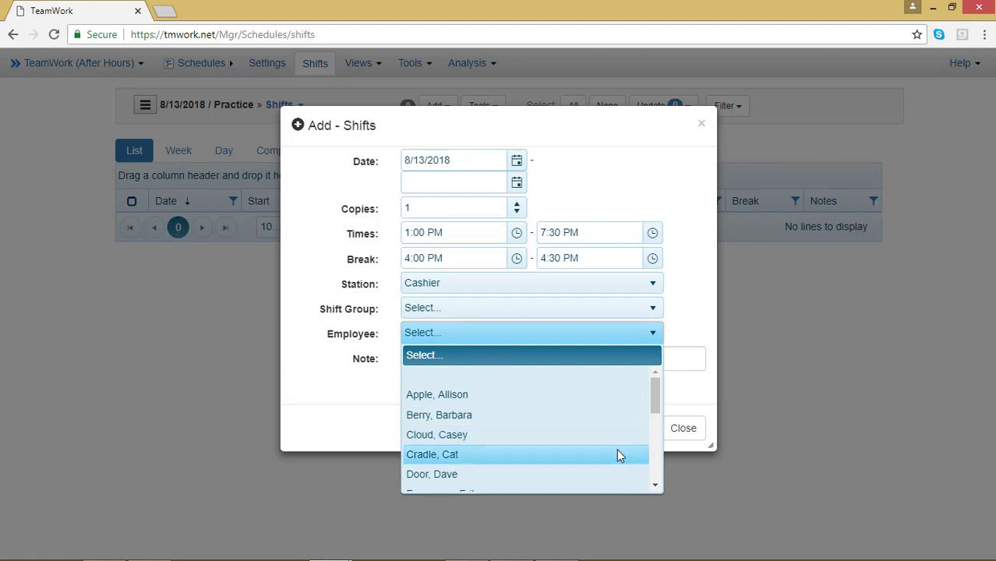
left_click(617, 450)
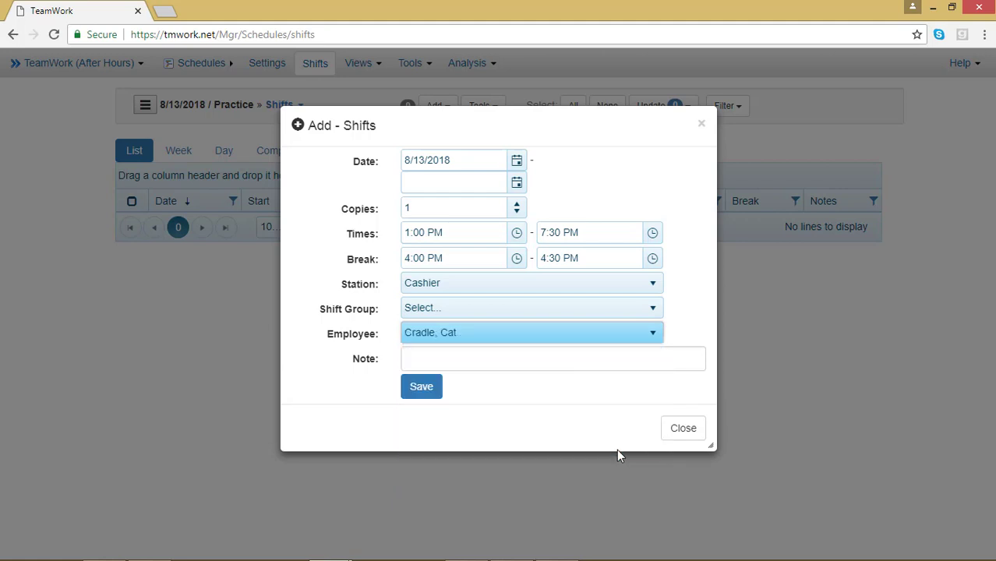
left_click(602, 359)
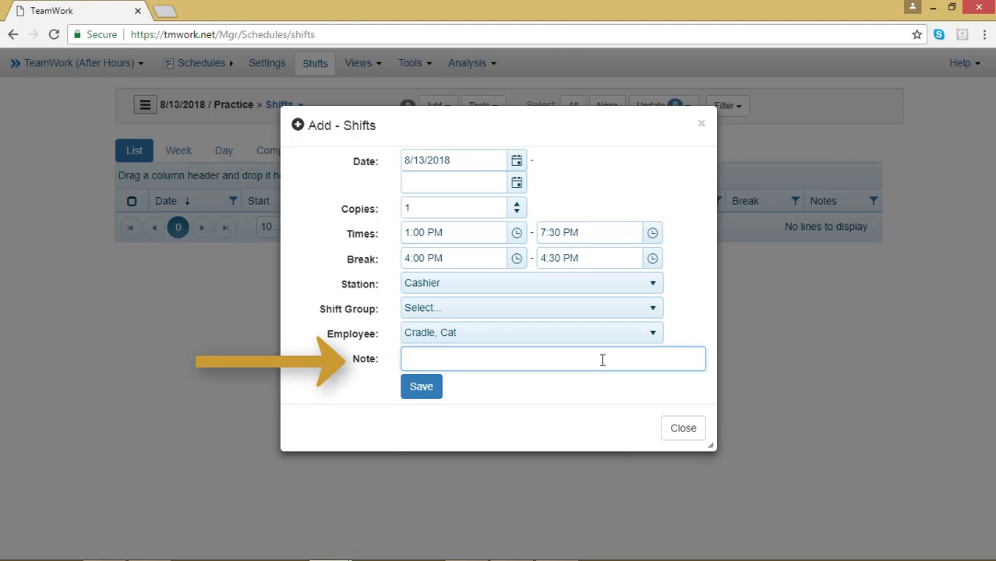
type("Hi")
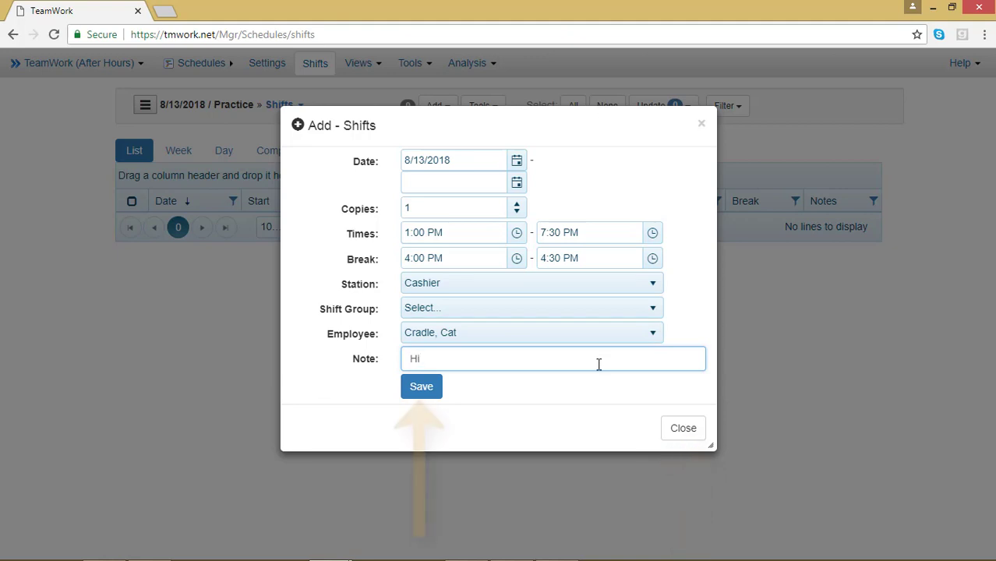
Save the 8/13 1:00–7:30 PM Cashier shift and close the Add Shifts form.
left_click(409, 383)
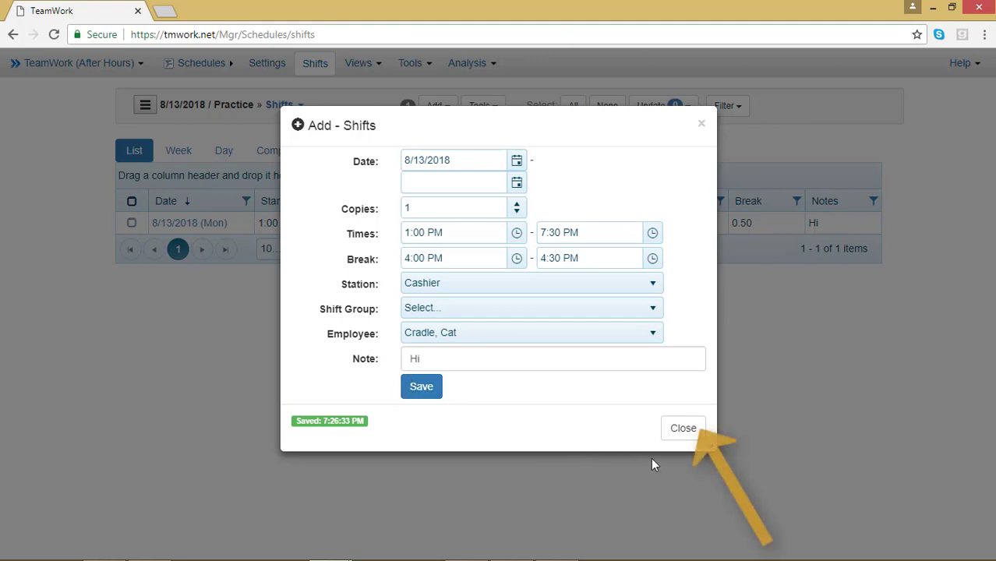
left_click(678, 438)
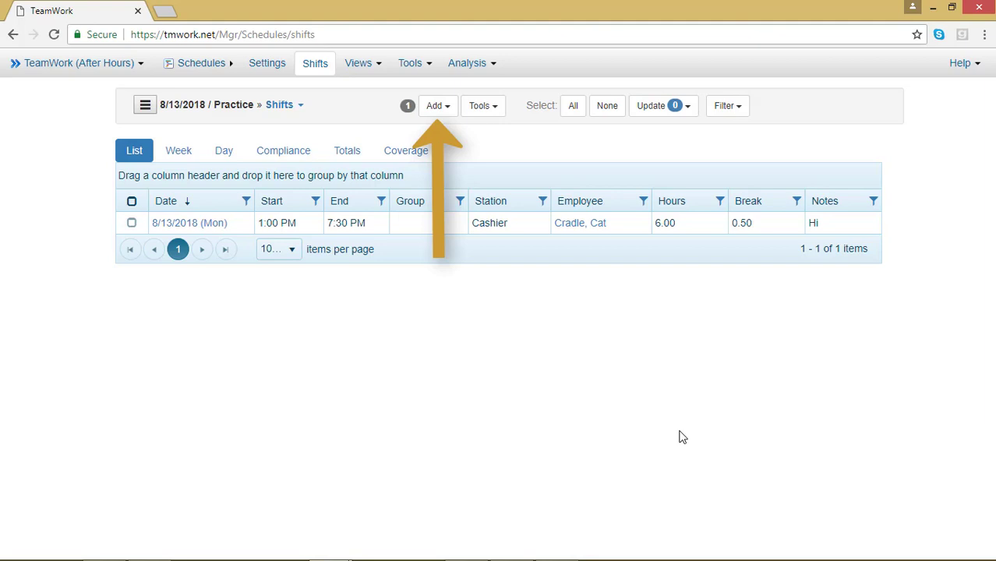
Select the Wait Staff template and week 8/13/2018 in Add Templates.
left_click(438, 107)
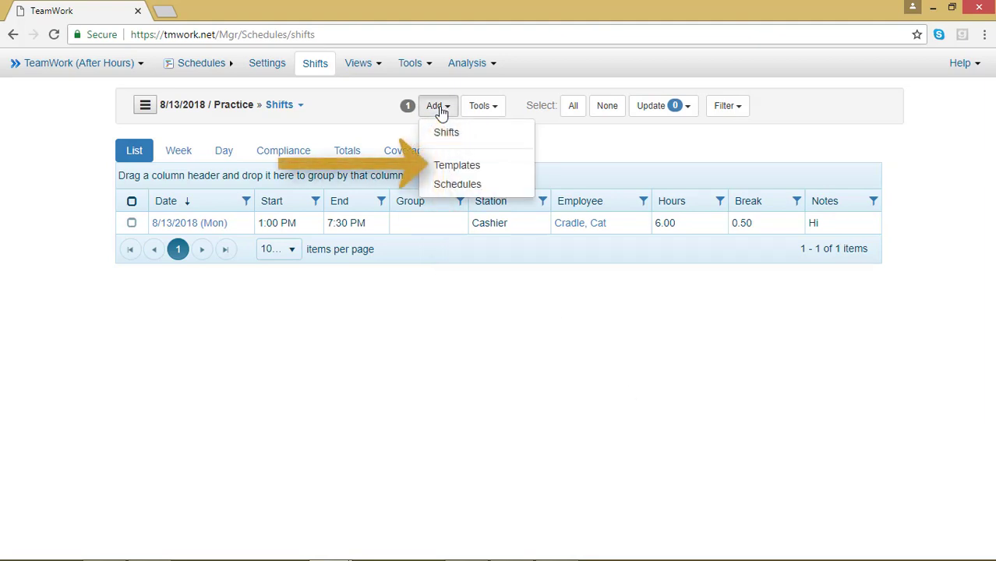
left_click(450, 165)
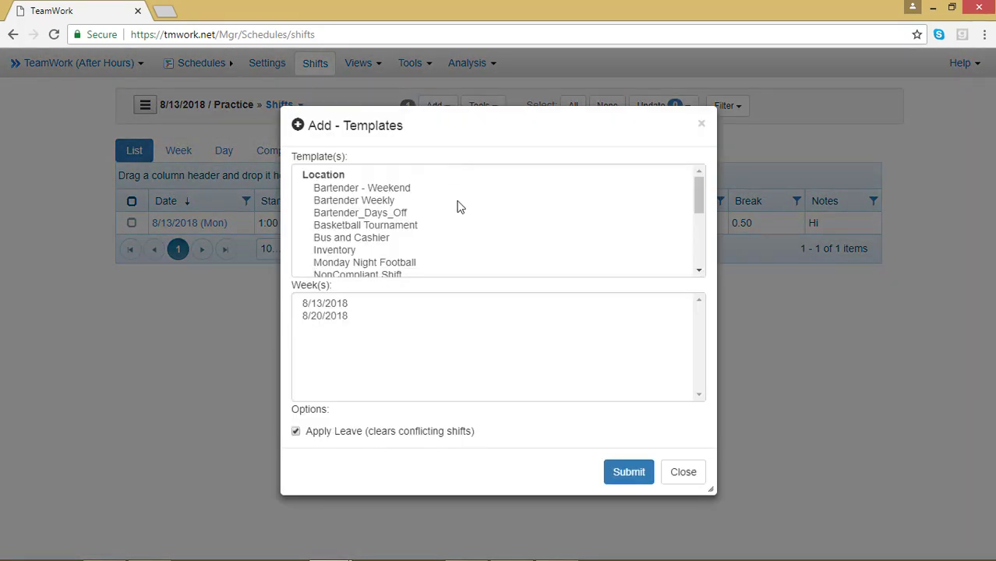
scroll(460, 207, "down", 5)
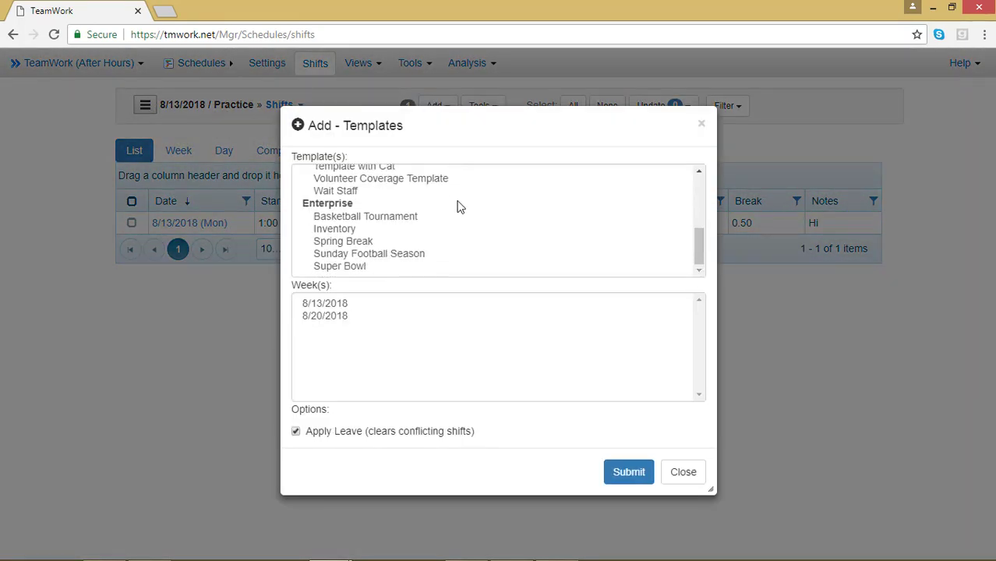
left_click(328, 191)
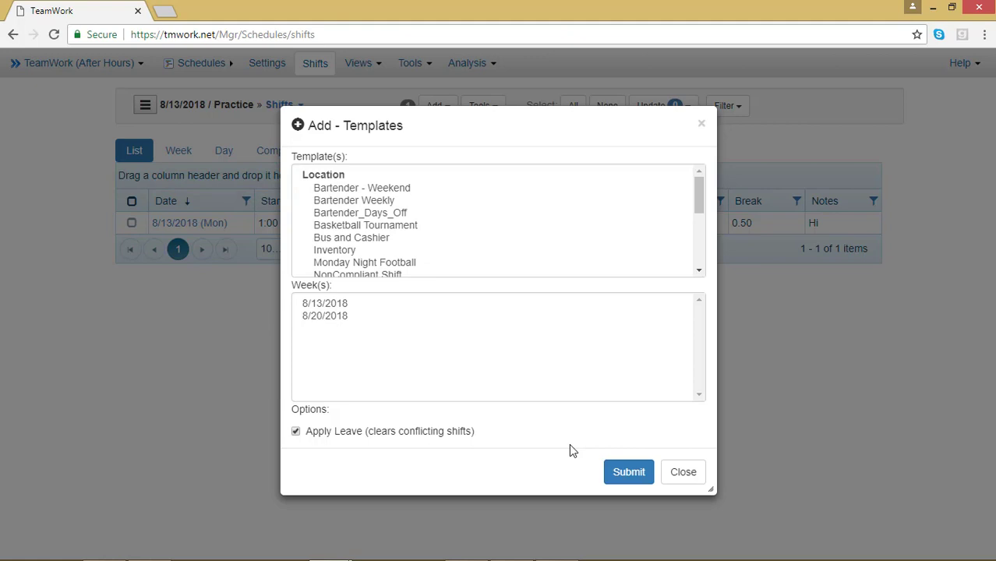
left_click(360, 306)
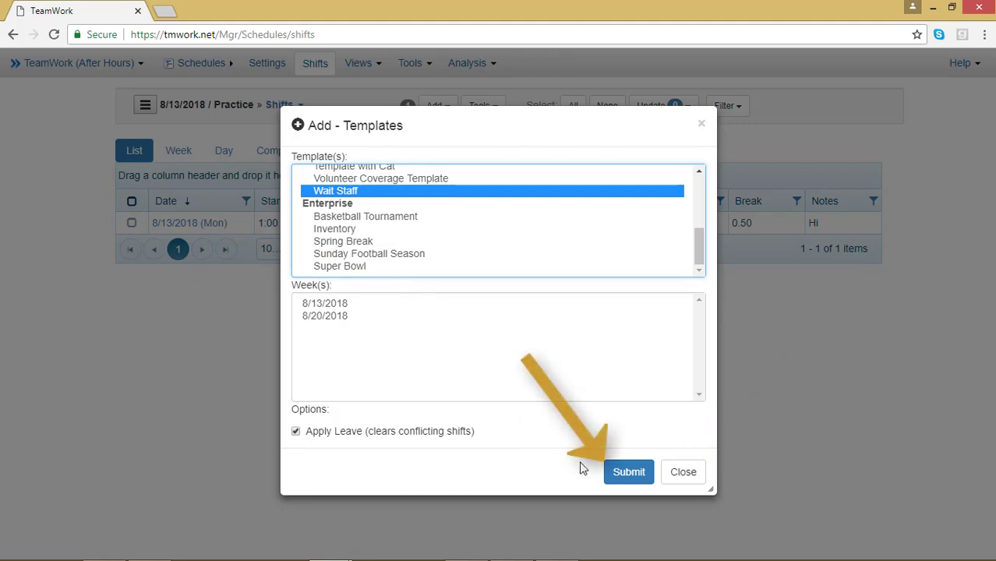
Submit the Wait Staff template and review the new 8/13–8/19 shifts.
left_click(628, 472)
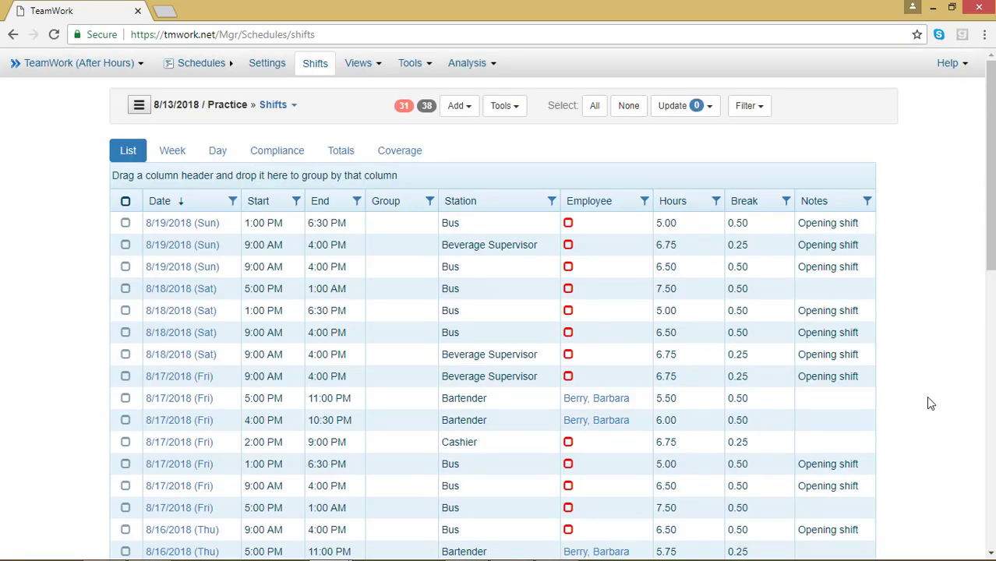
scroll(927, 403, "down", 2)
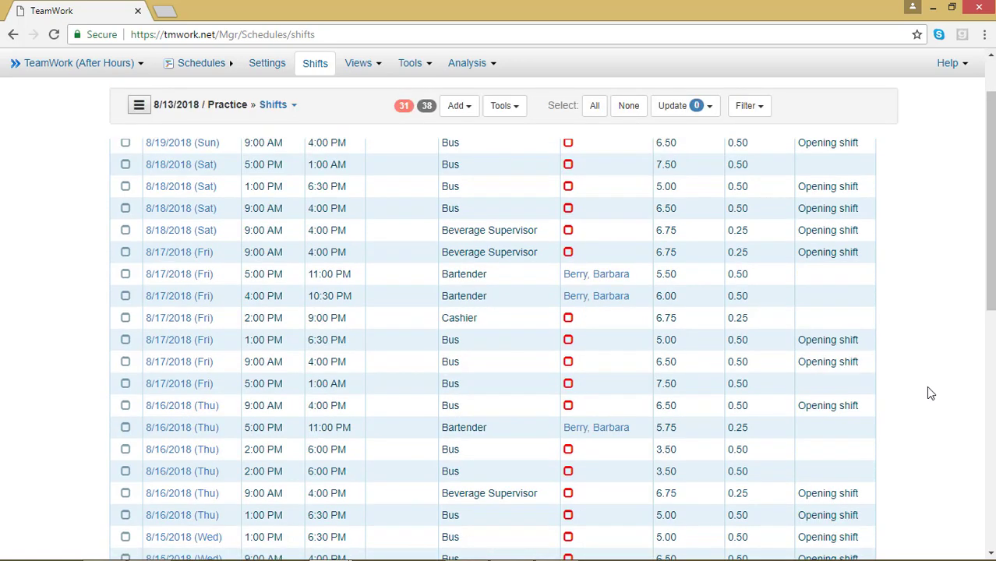
scroll(927, 390, "up", 2)
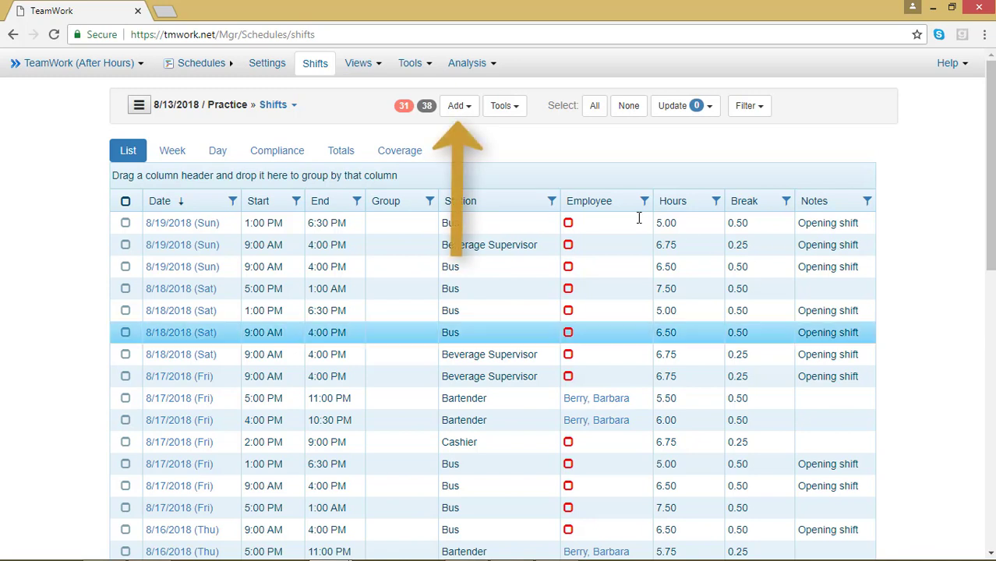
Add schedule '7/2/2018 - July' to week 8/20/2018 through Add Schedules.
left_click(460, 105)
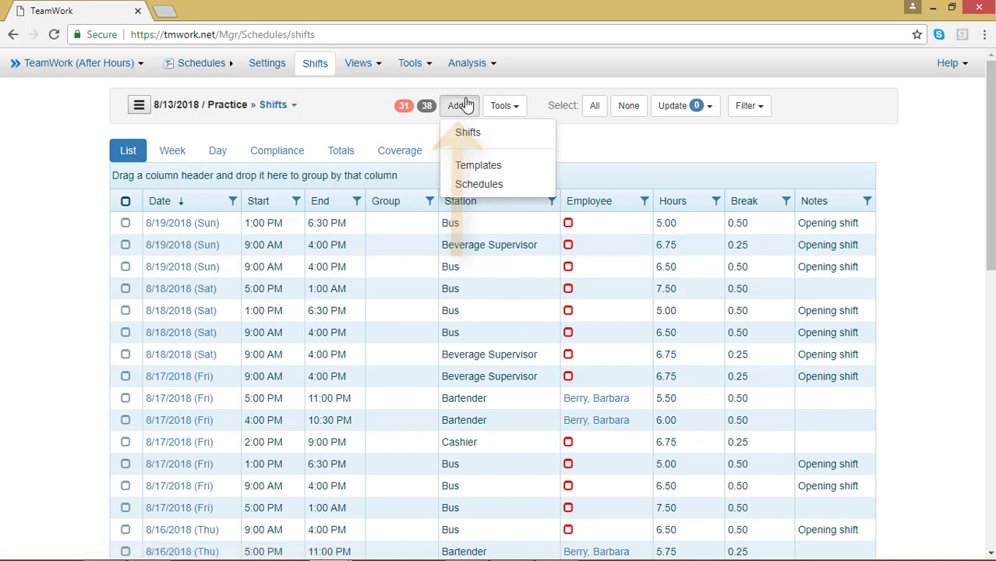
left_click(474, 184)
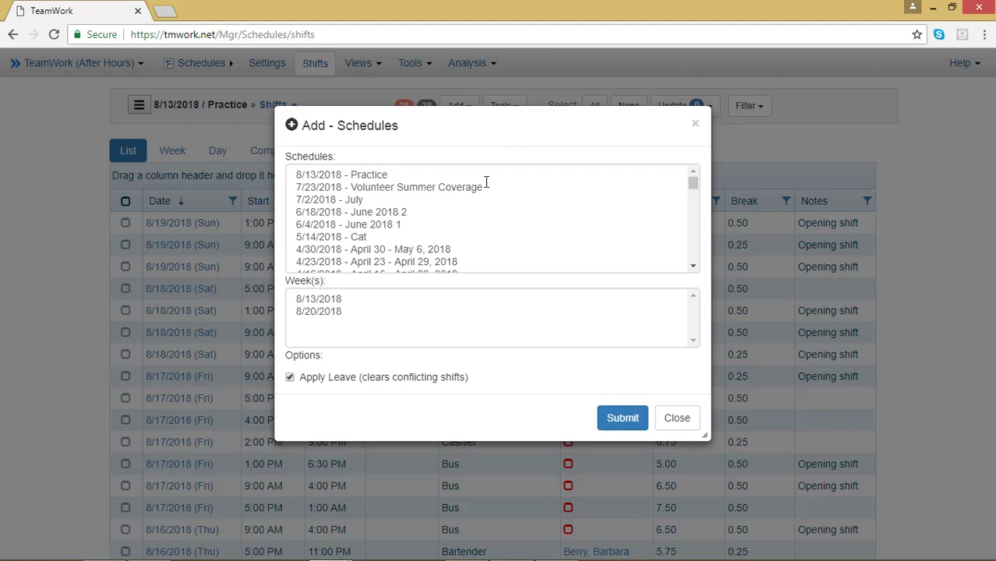
left_click(327, 201)
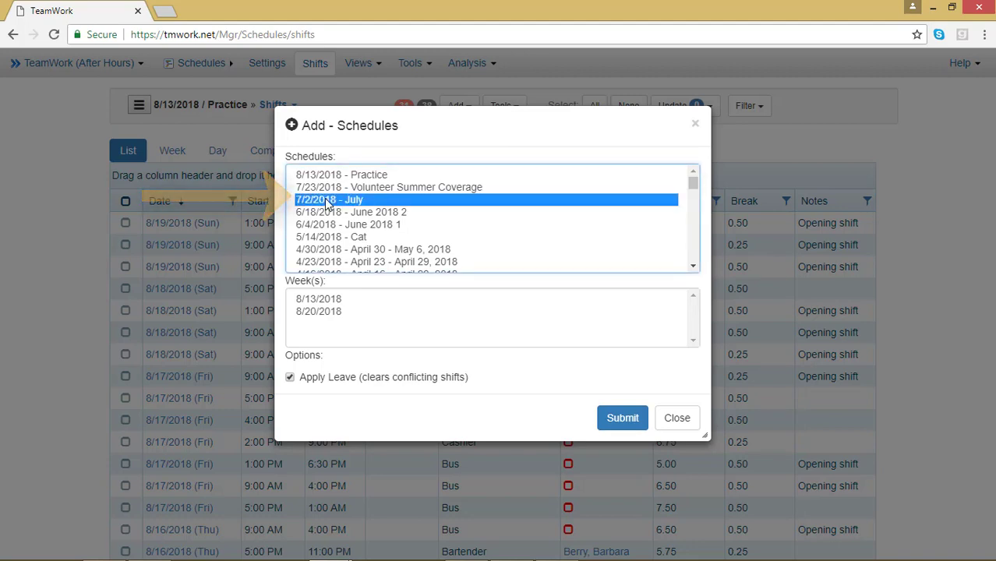
left_click(329, 313)
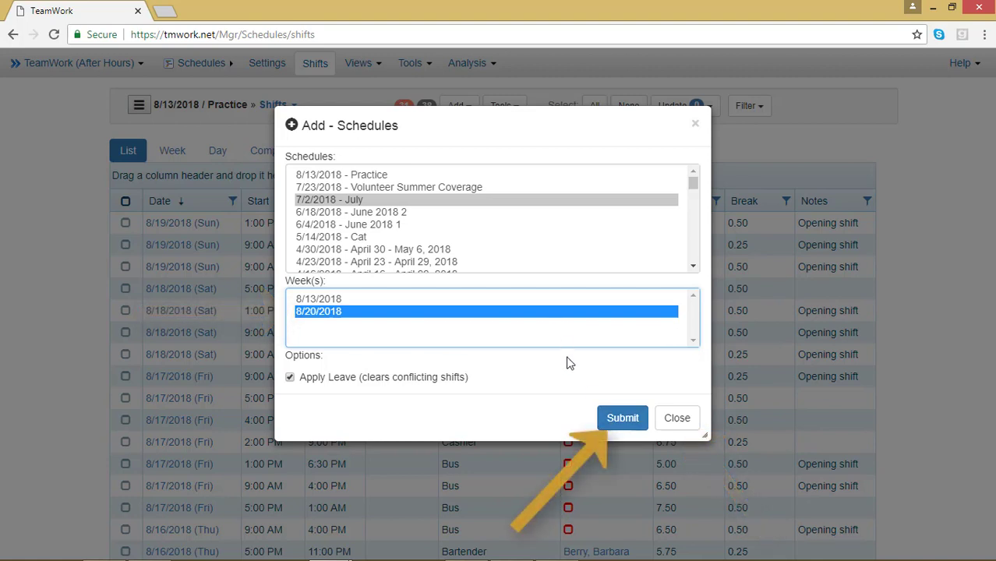
left_click(611, 417)
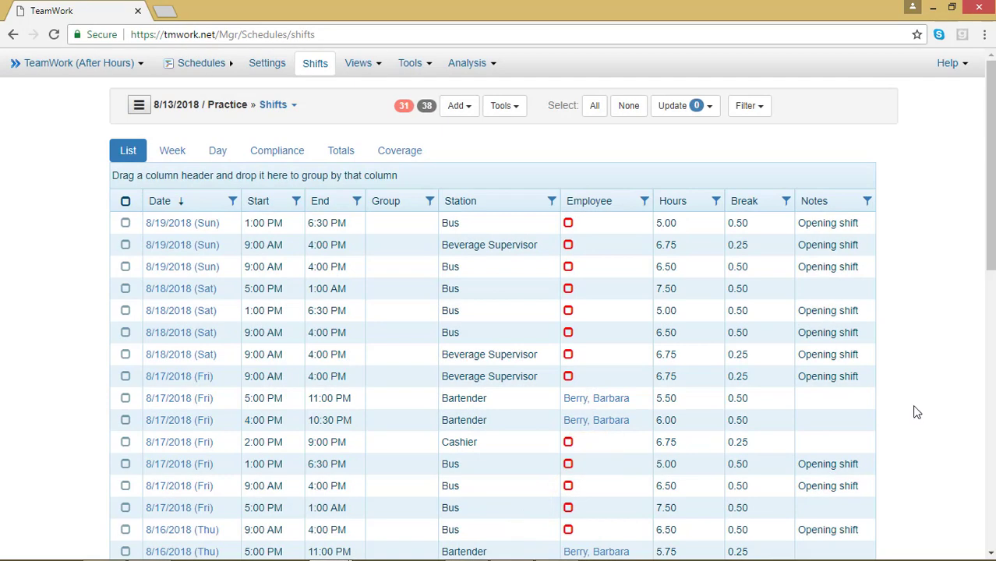